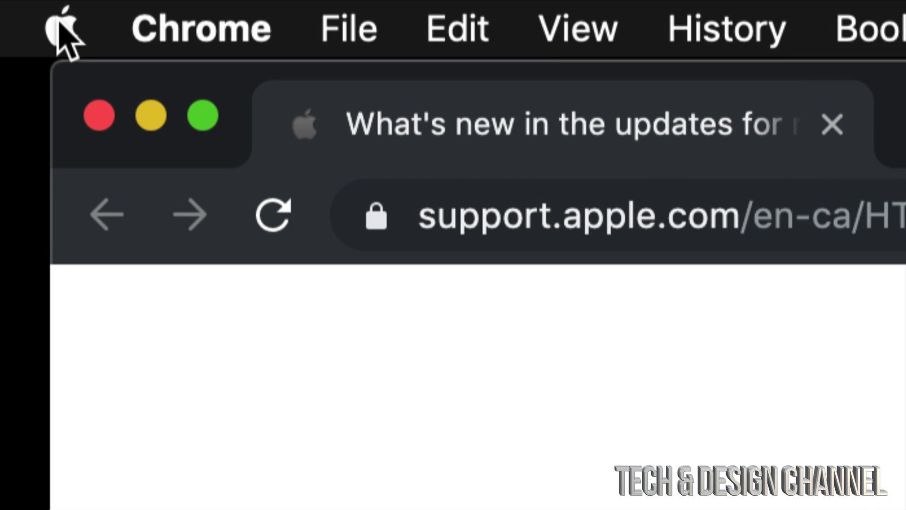
Bring up the Apple menu from the menu bar while viewing the macOS 10.14.6 notes in Chrome
left_click(65, 32)
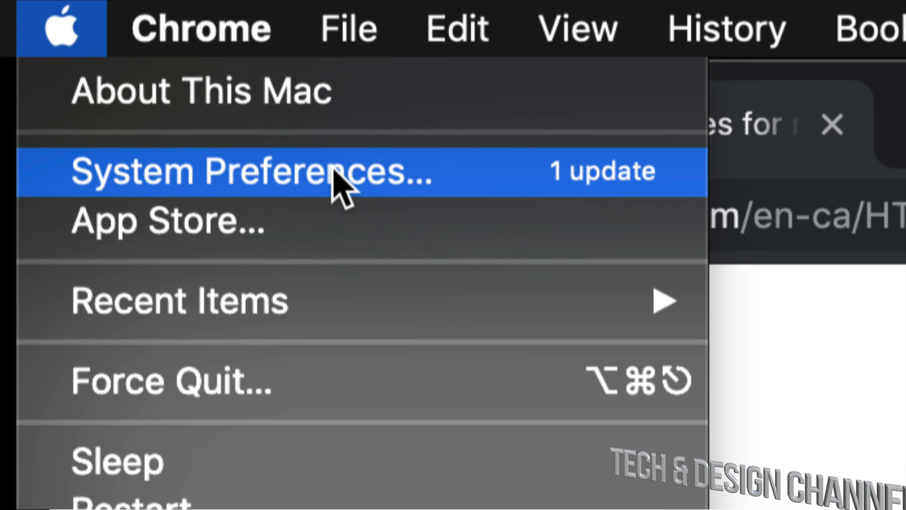
Launch System Preferences from the Apple menu
left_click(333, 170)
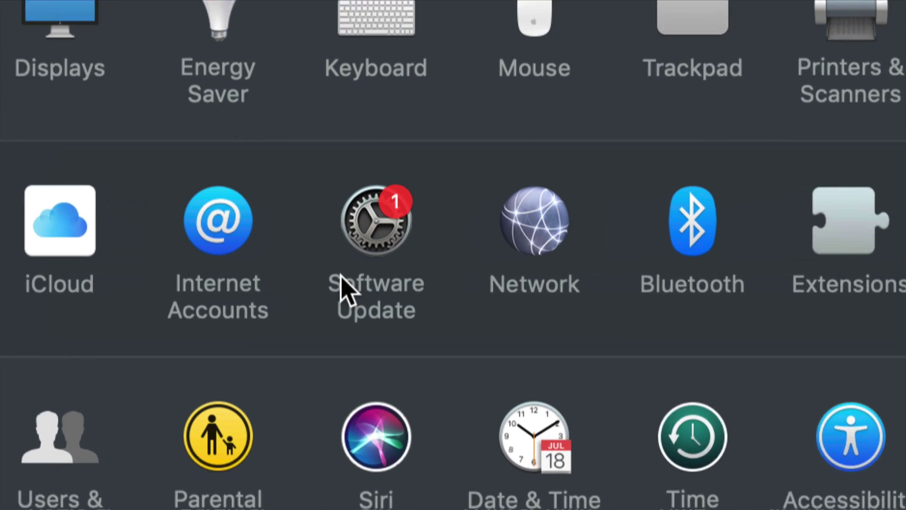
Show the Software Update pane and move its window to the centre of the screen
left_click(386, 244)
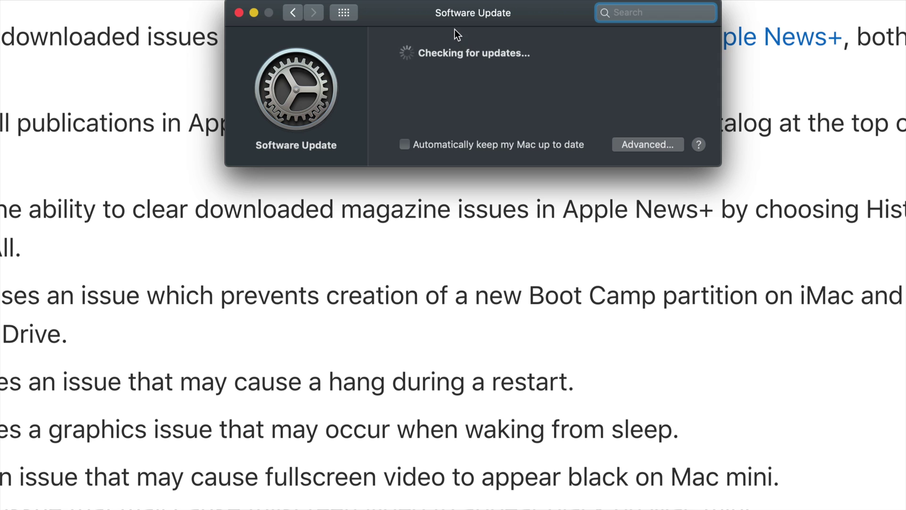
left_click_drag(439, 22, 404, 163)
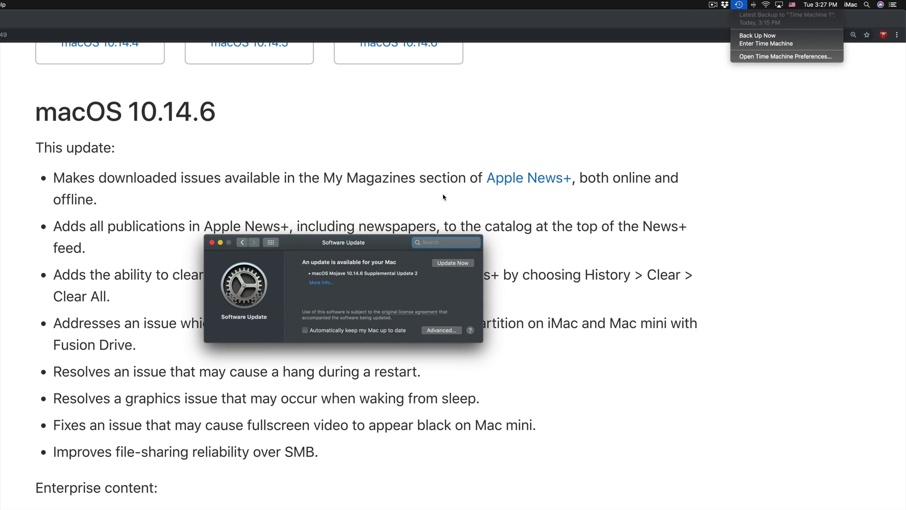
Dismiss the stray Time Machine menu and shift the Software Update window up and right
left_click(403, 241)
left_click_drag(398, 243, 439, 220)
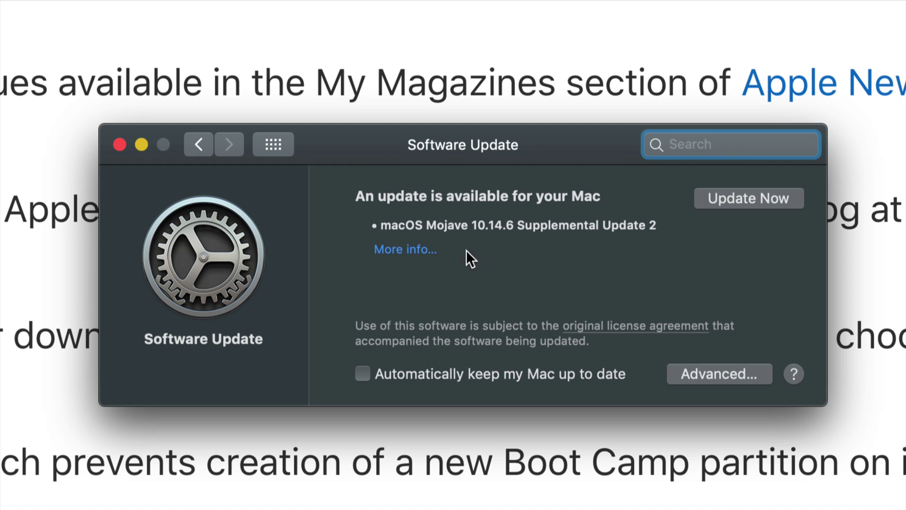
Review details of Mojave 10.14.6 Supplemental Update 2 and start Install Now
left_click(409, 255)
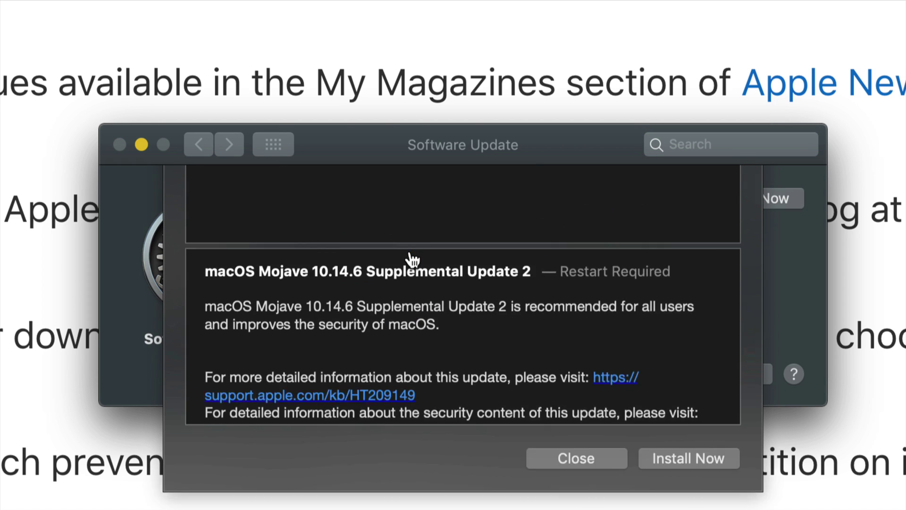
scroll(480, 340, "down", 3)
scroll(480, 341, "up", 2)
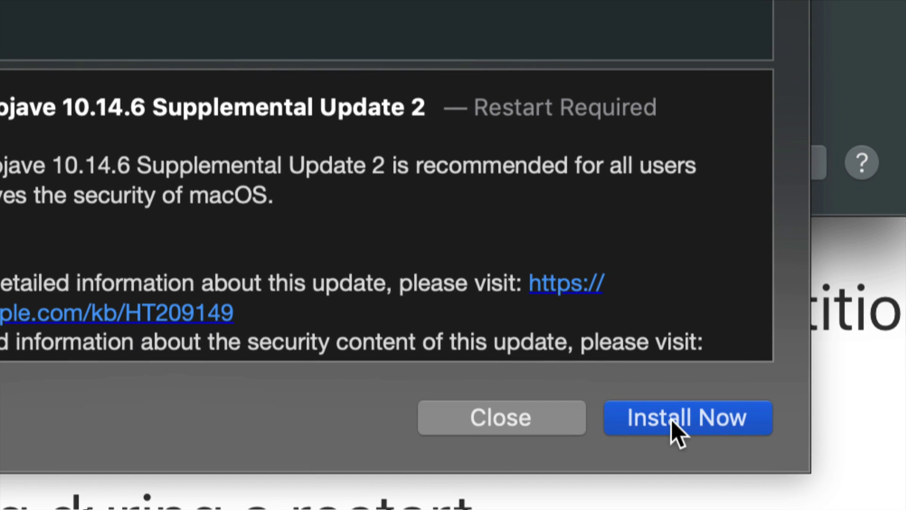
left_click(691, 425)
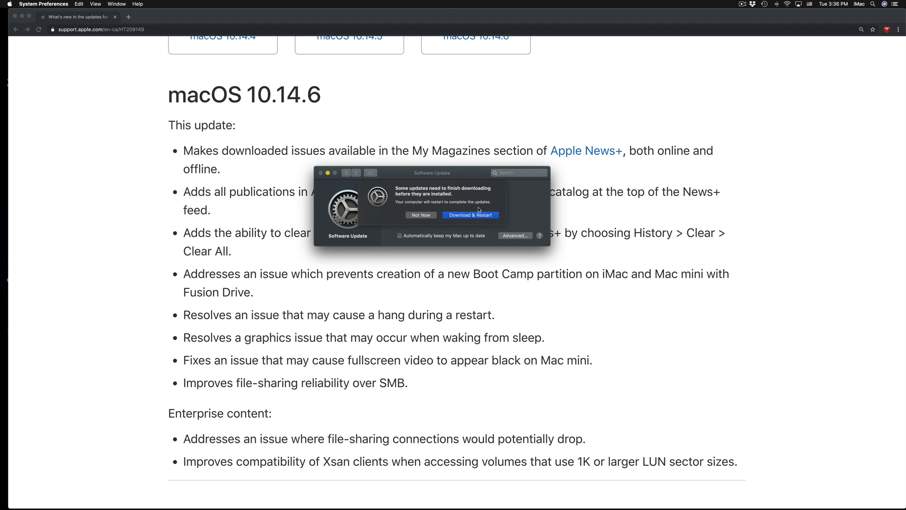
Confirm Download & Restart, skip the Later postponement options and restart immediately to install
left_click(481, 215)
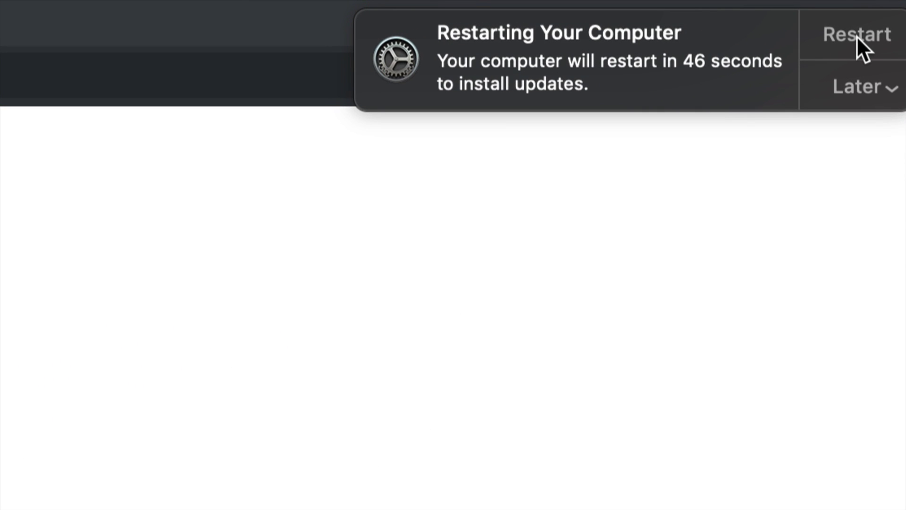
left_click(874, 85)
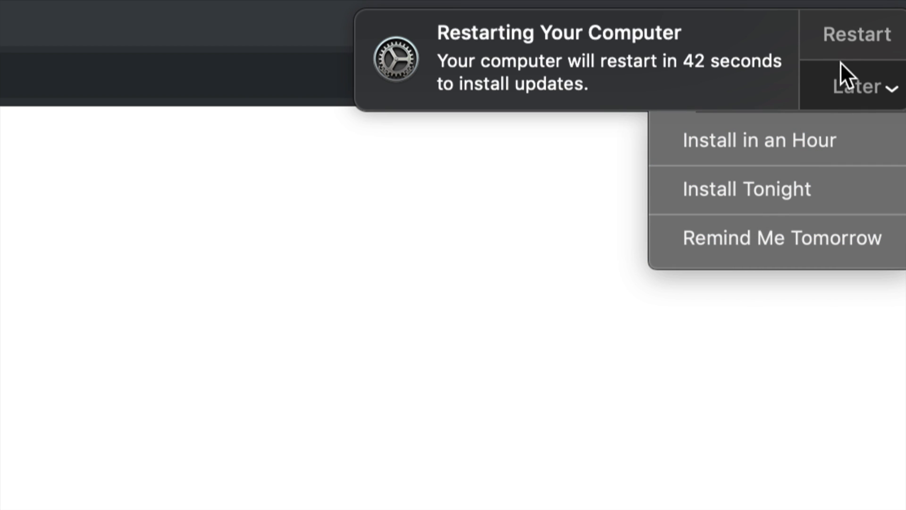
left_click(755, 20)
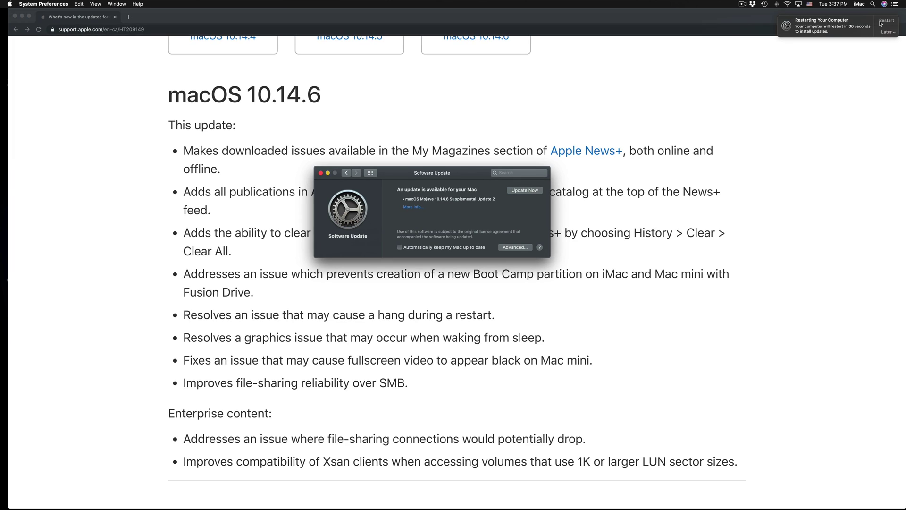
left_click(881, 23)
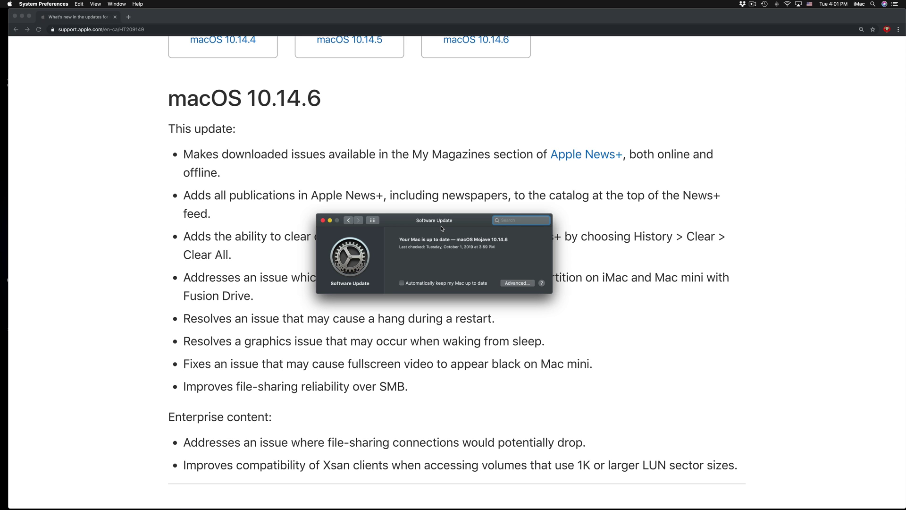
left_click_drag(441, 228, 453, 147)
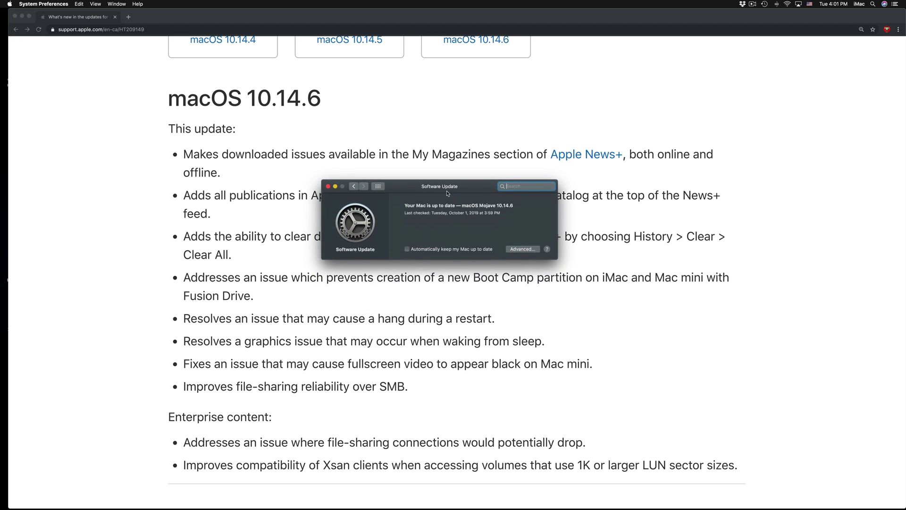